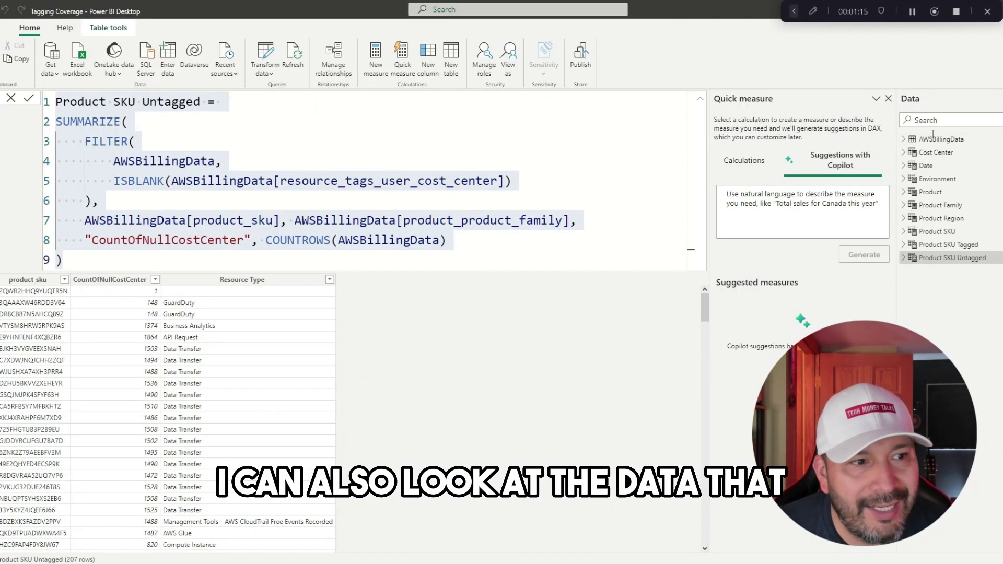
Select AWSBillingData and view its relationships to the Date, Cost Center, Environment, Product Family, Product Region and Product SKU tables.
click(929, 140)
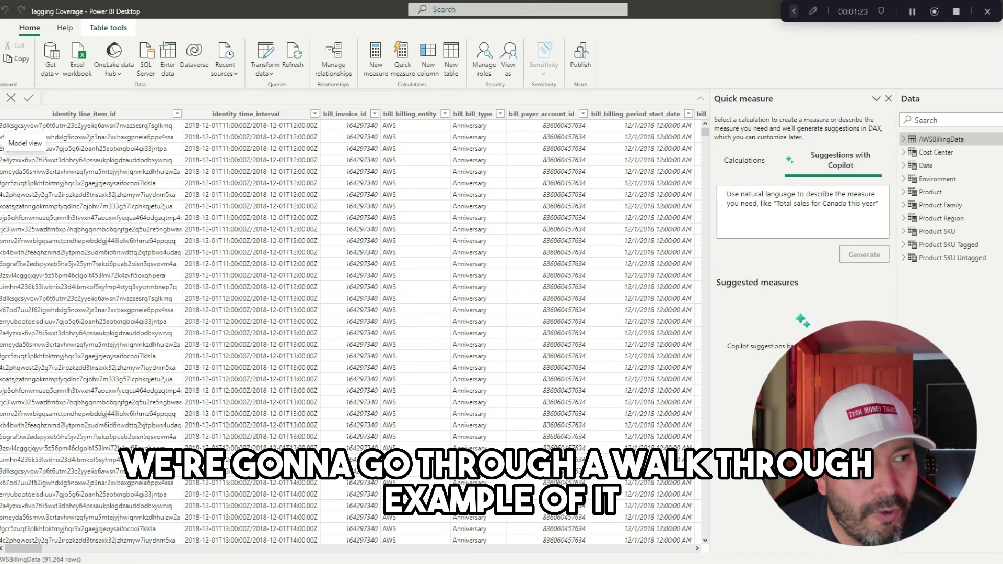
click(5, 146)
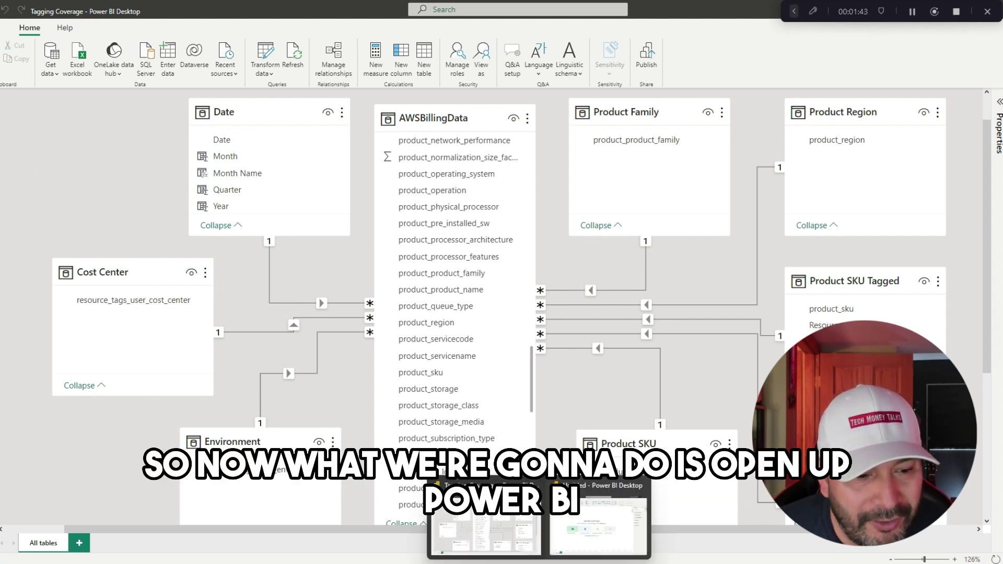
In the untitled report, import the Excel workbook AWS Mock Billing Data.xlsx.
click(574, 540)
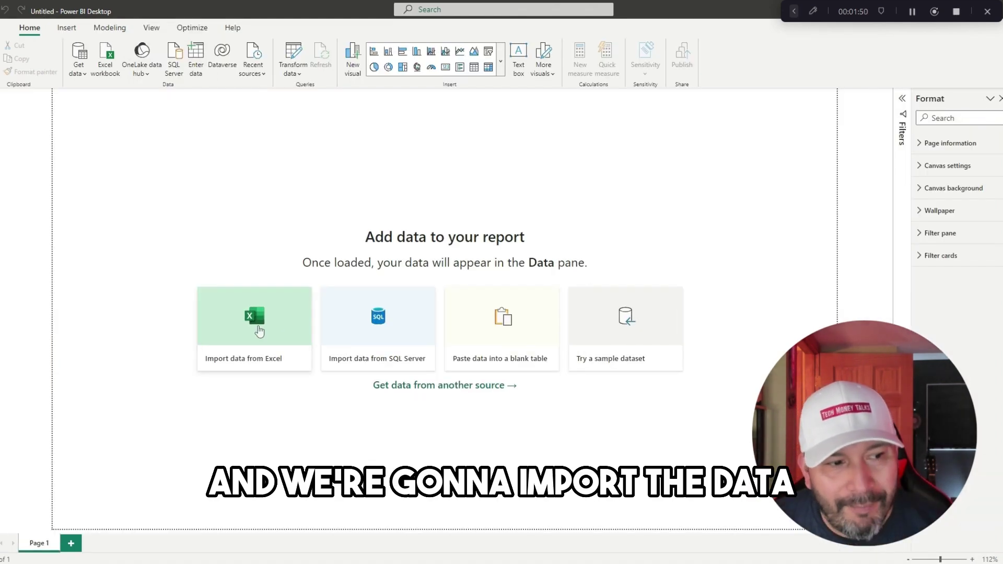
click(258, 325)
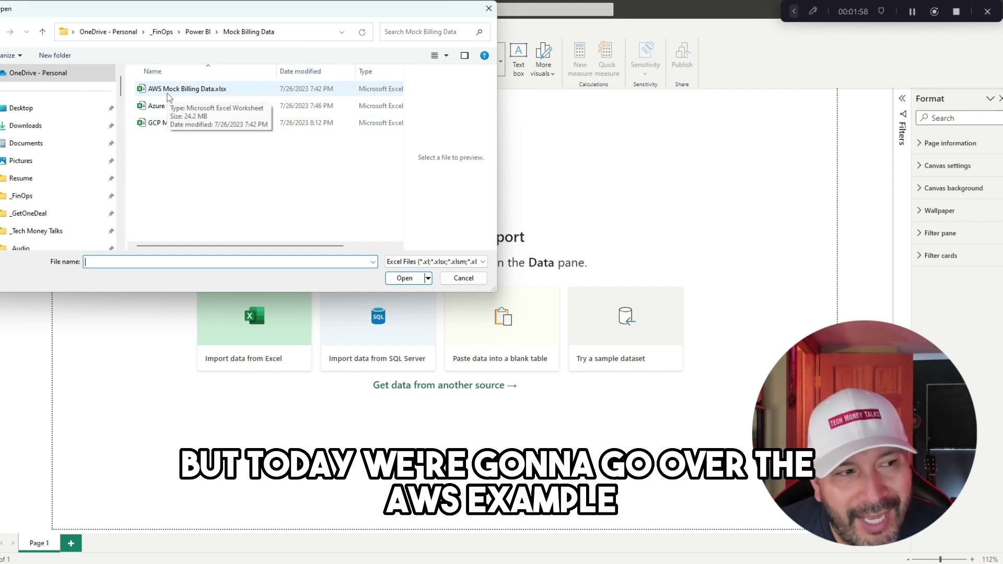
click(161, 92)
click(412, 280)
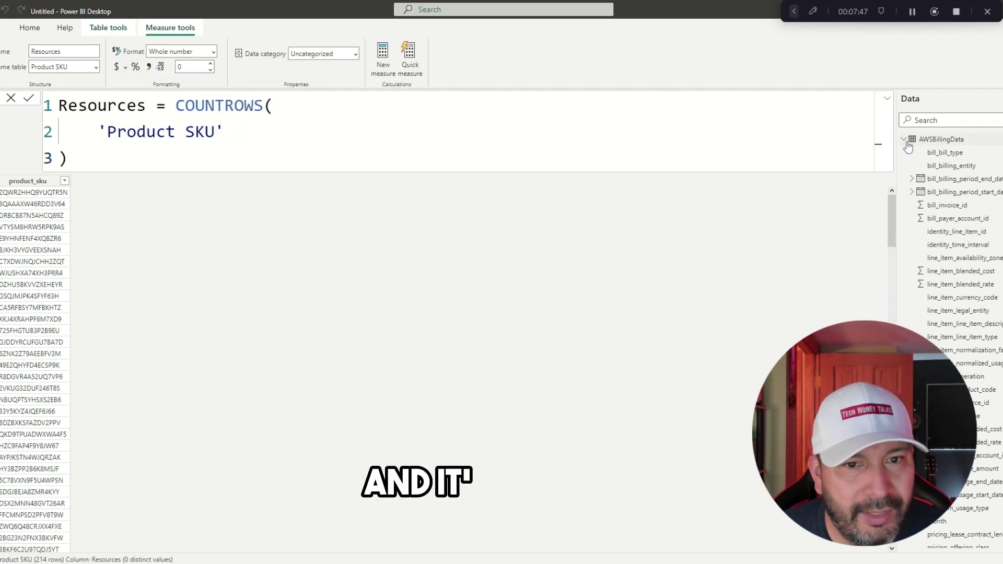
Add the measure Resources = COUNTROWS('Product SKU') and view both tables in the model diagram.
click(905, 140)
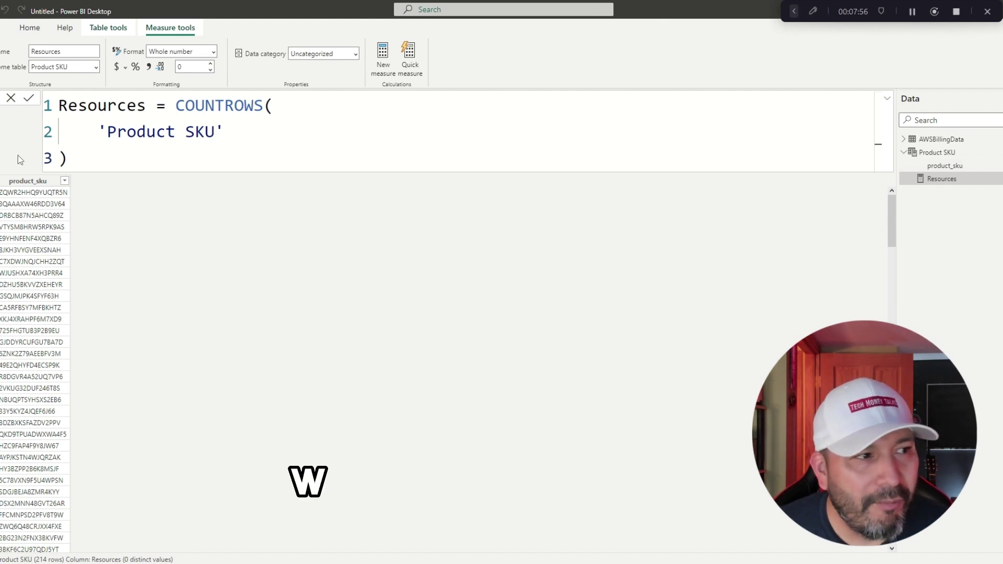
click(3, 144)
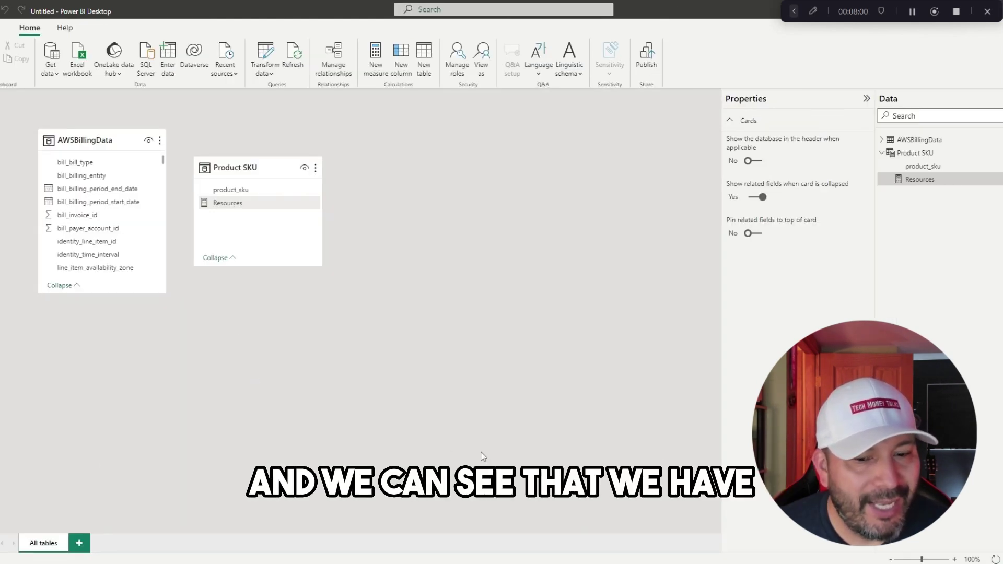
Enlarge the AWSBillingData card, link Product SKU's product_sku to its product_sku, and reposition Product SKU.
scroll(444, 403, up, 3)
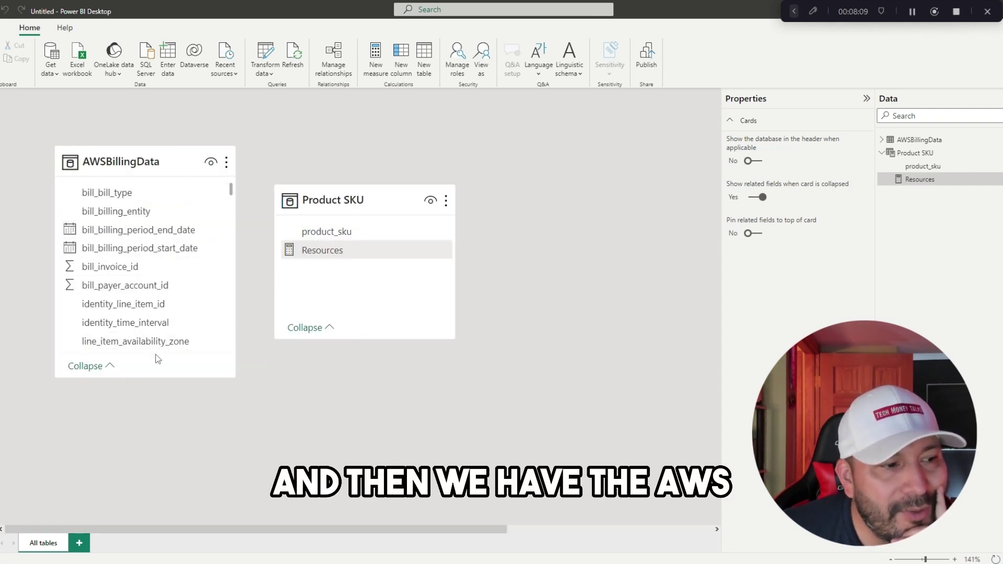
drag(149, 378, 138, 522)
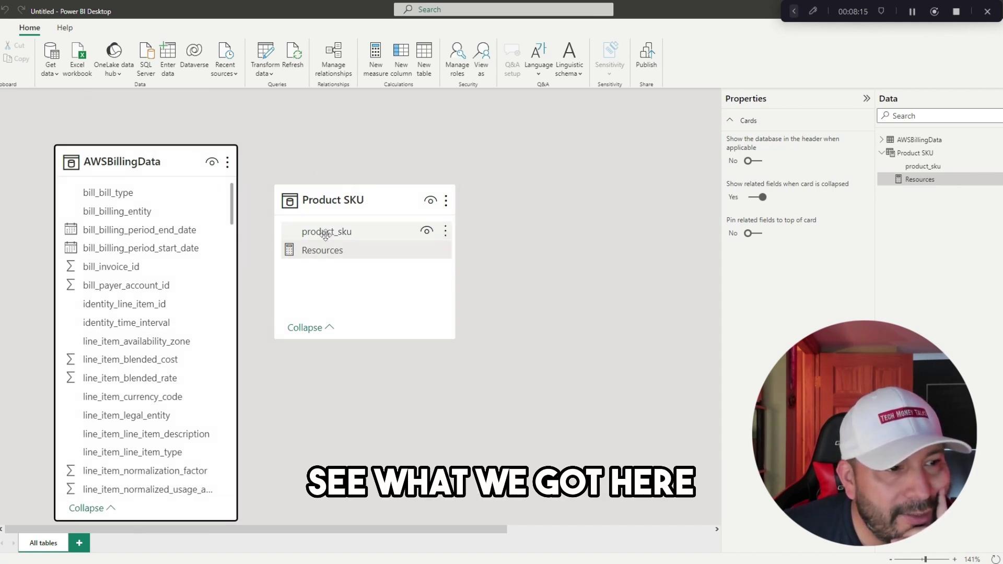
scroll(157, 334, down, 7)
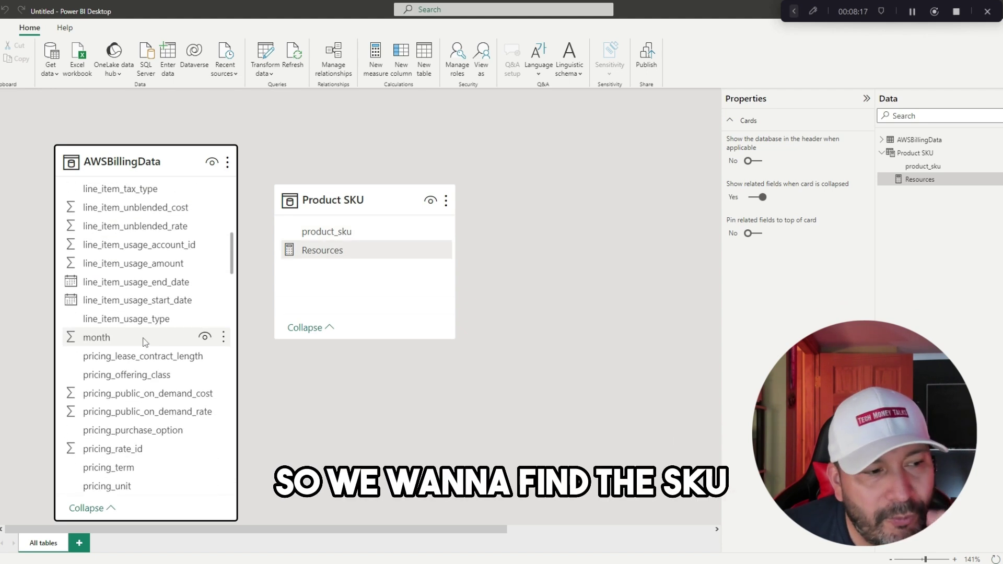
scroll(145, 342, down, 3)
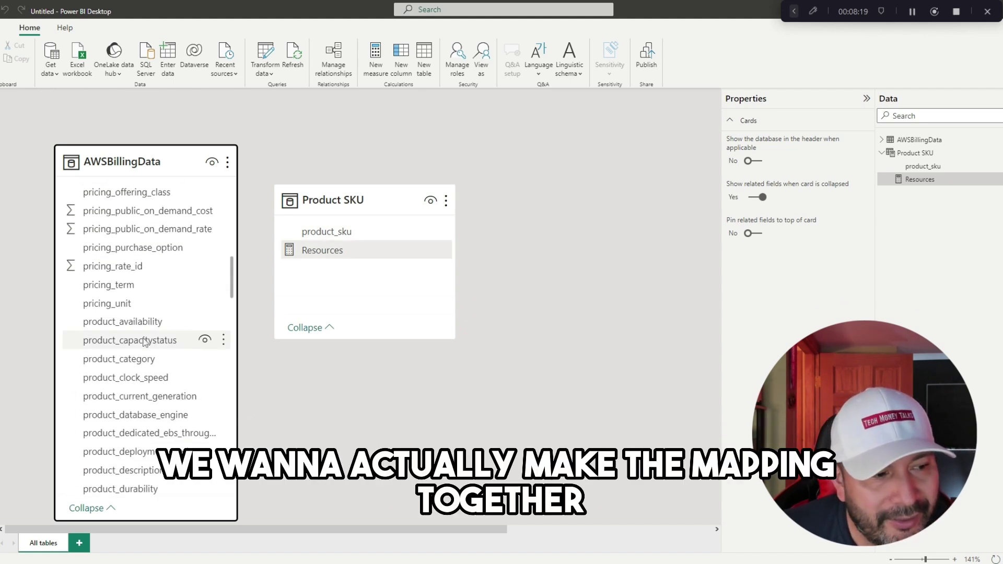
scroll(145, 342, down, 1)
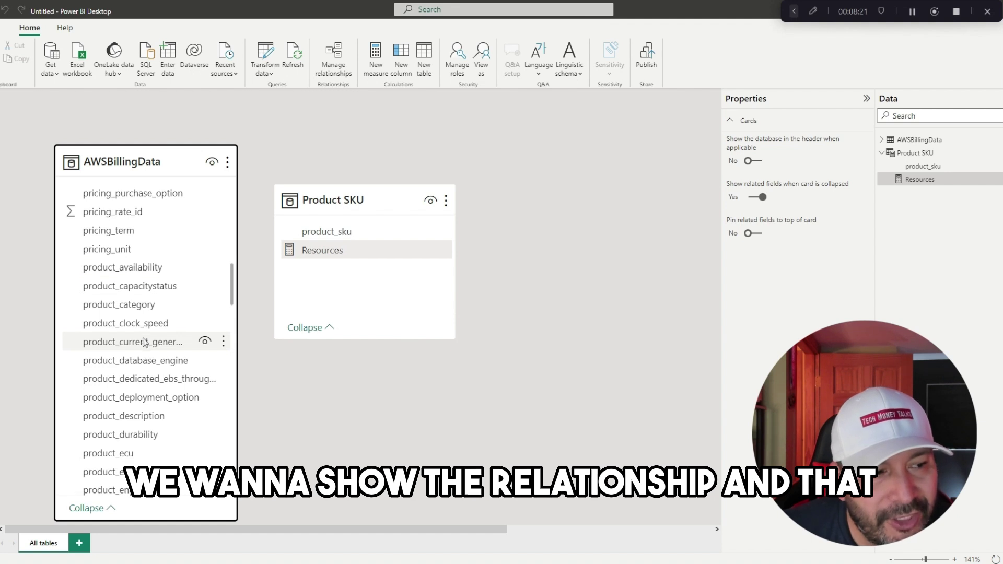
scroll(145, 342, down, 4)
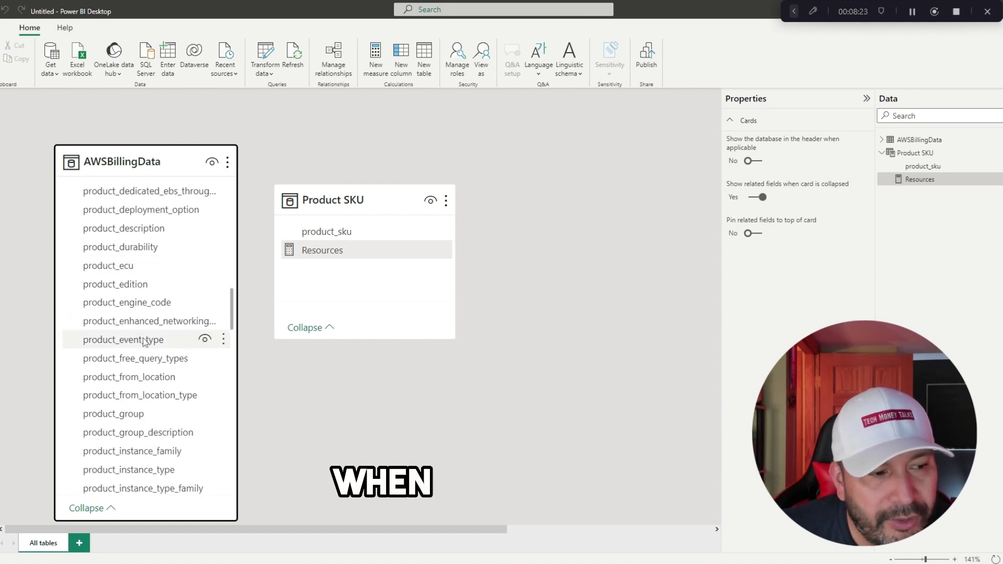
scroll(146, 342, down, 3)
scroll(146, 343, down, 4)
scroll(145, 342, down, 4)
scroll(145, 342, down, 3)
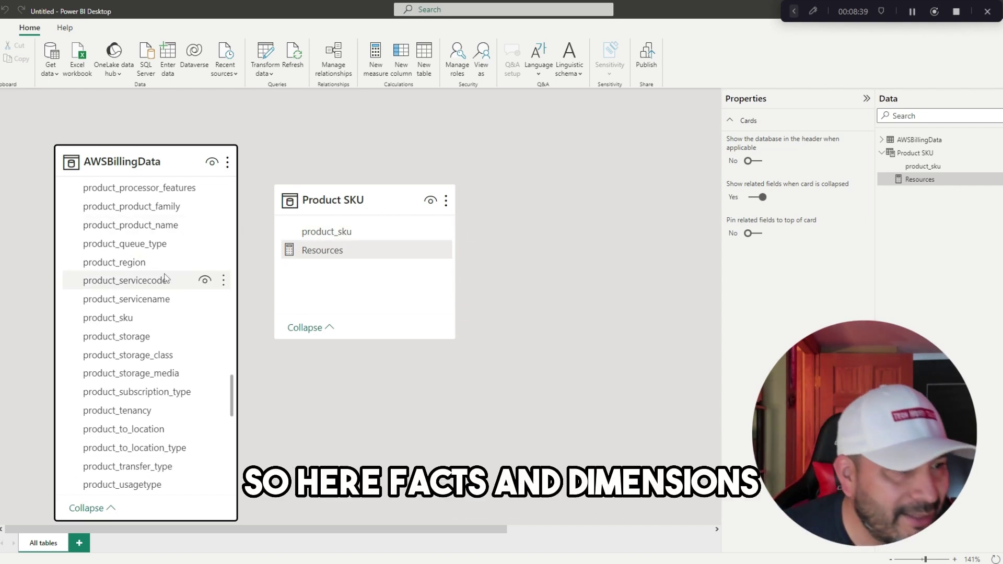
drag(310, 234, 137, 325)
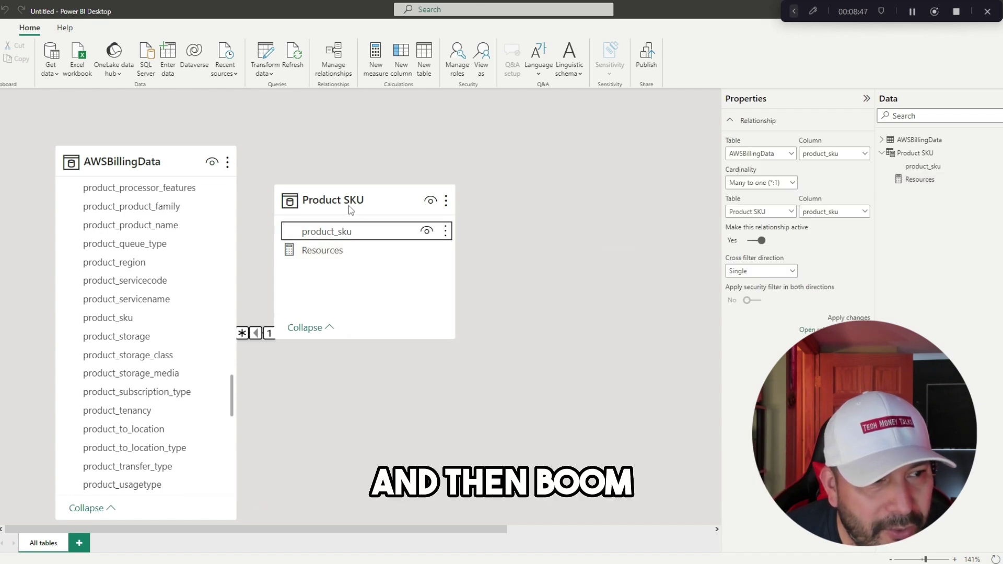
drag(380, 201, 474, 182)
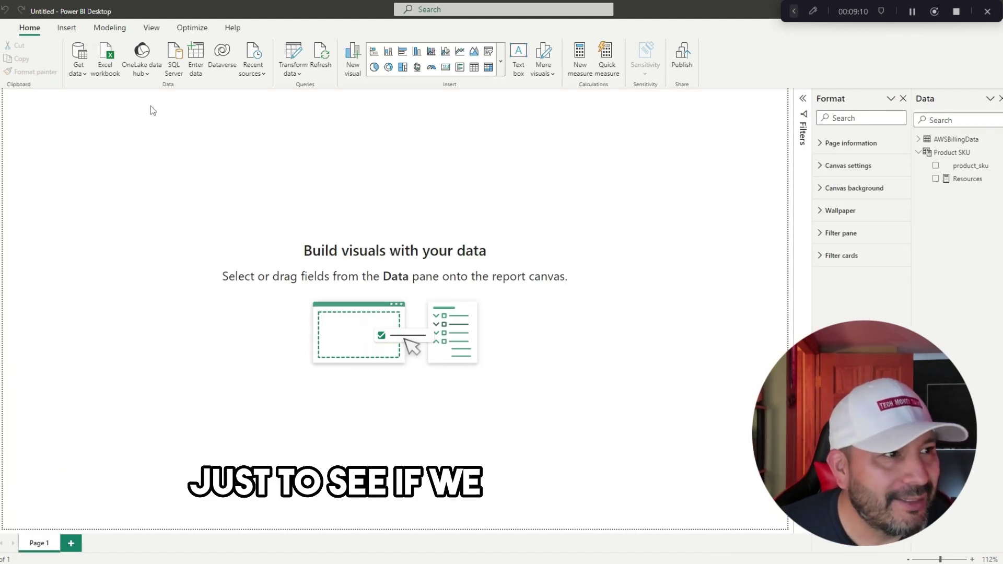
Apply the Tidal theme to the report.
click(156, 32)
click(234, 60)
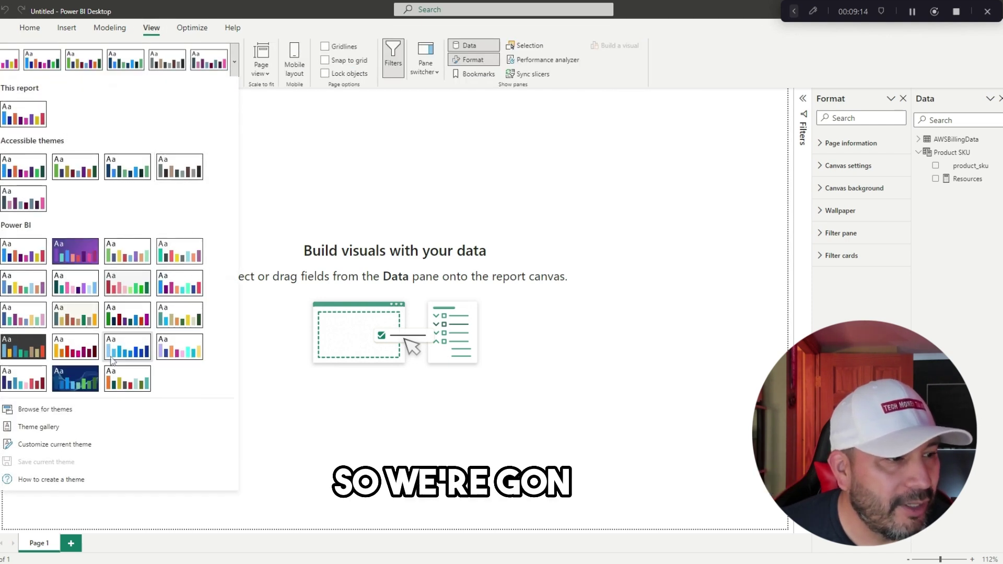
click(76, 380)
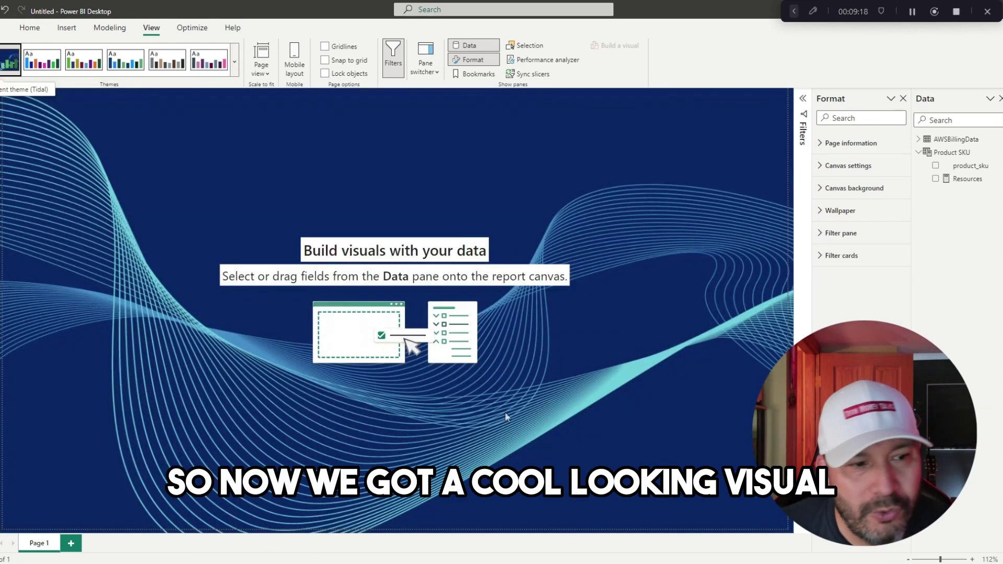
Add a card showing the Resources measure (214) and position it on the page.
click(30, 29)
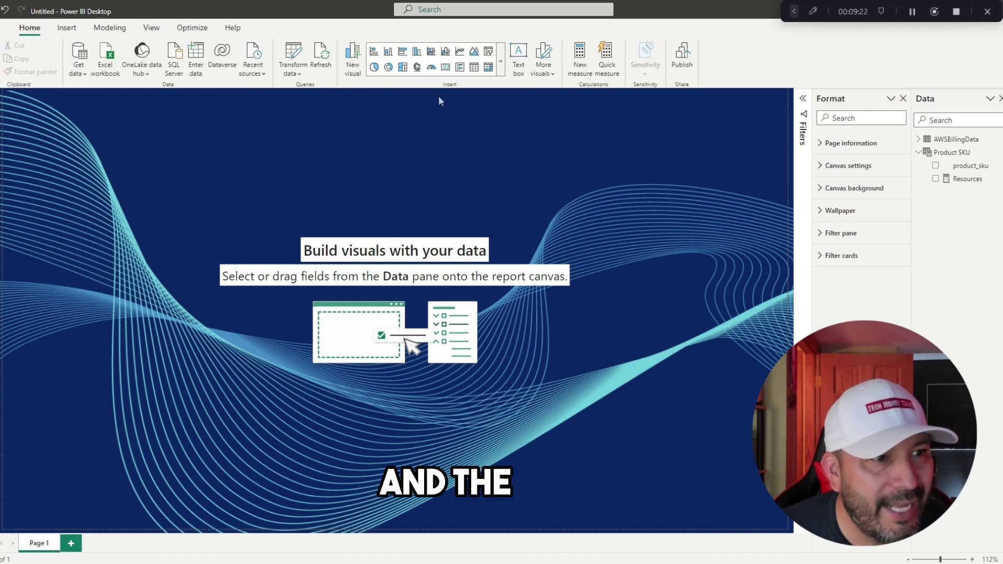
click(445, 68)
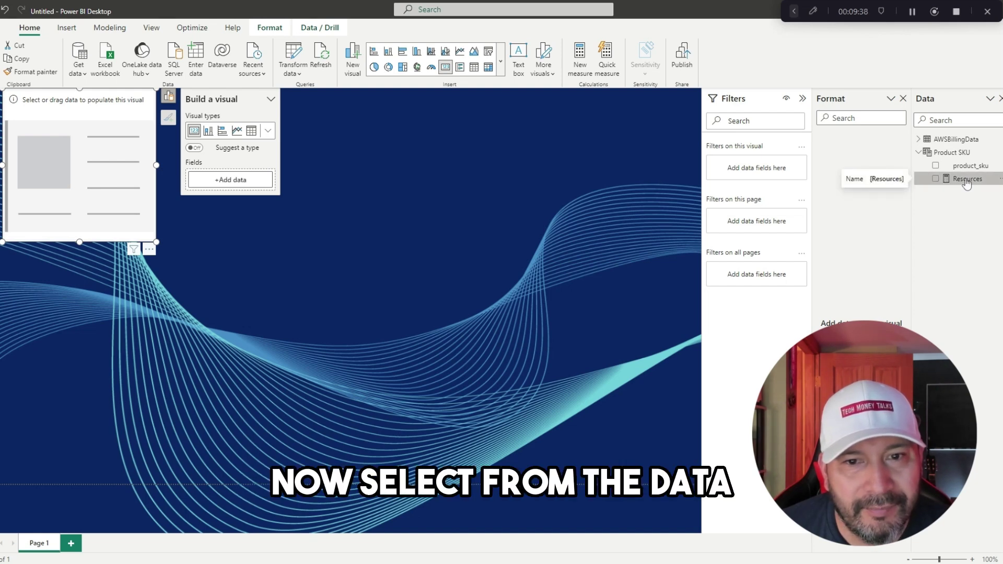
drag(967, 181, 106, 159)
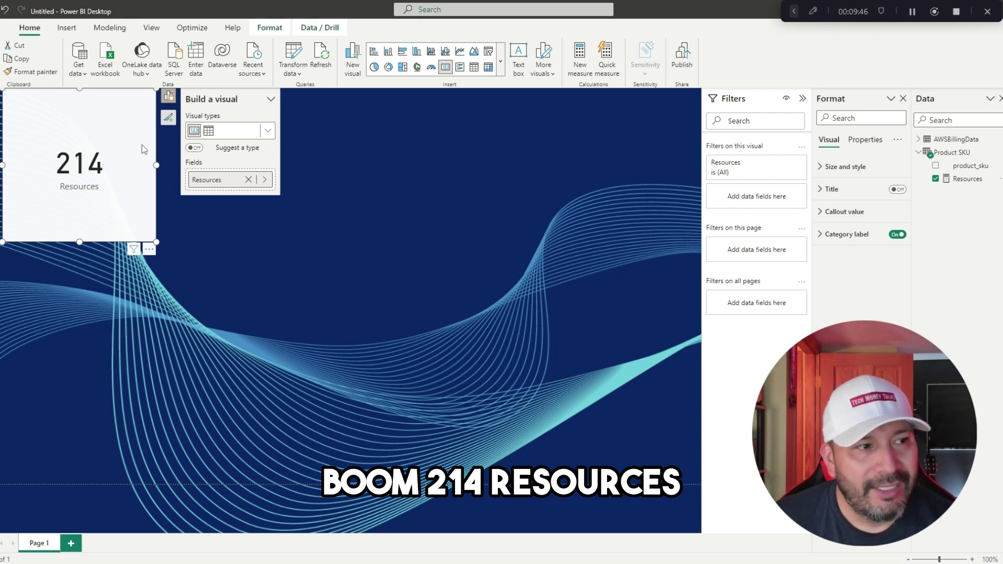
drag(124, 127, 175, 174)
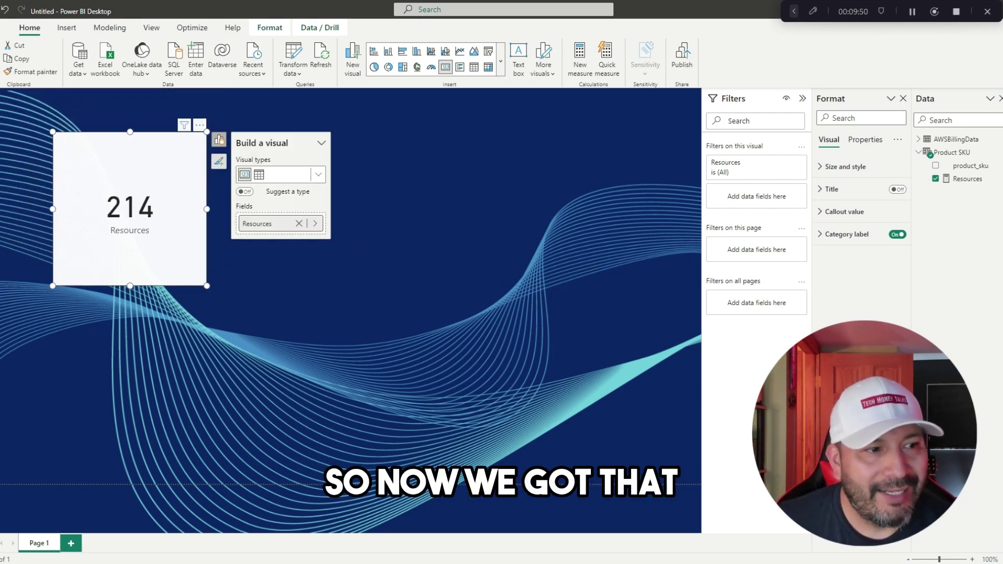
click(398, 324)
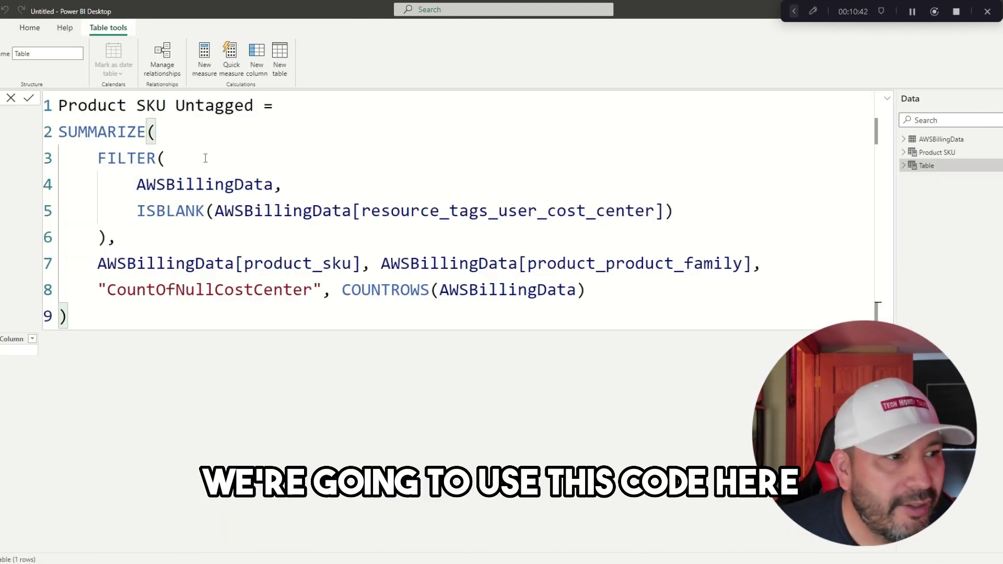
Check the cost-center column in the SUMMARIZE/FILTER/ISBLANK formula and commit the Product SKU Untagged table.
click(206, 158)
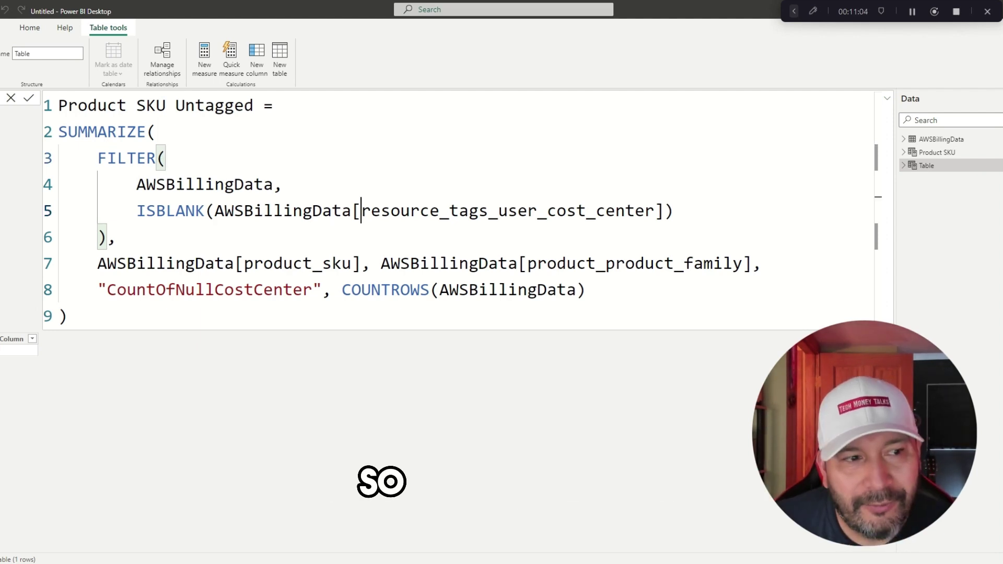
drag(362, 210, 656, 211)
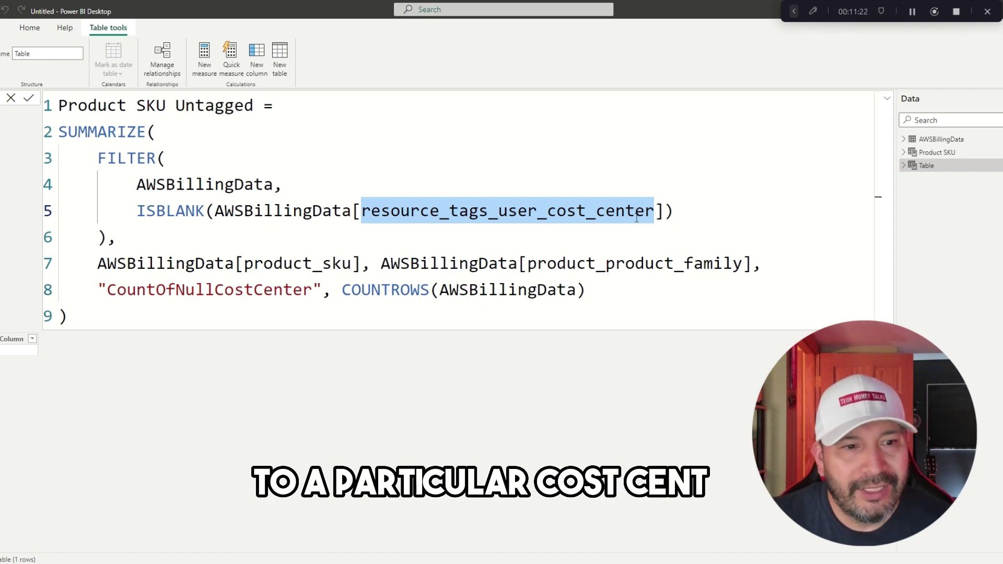
click(671, 209)
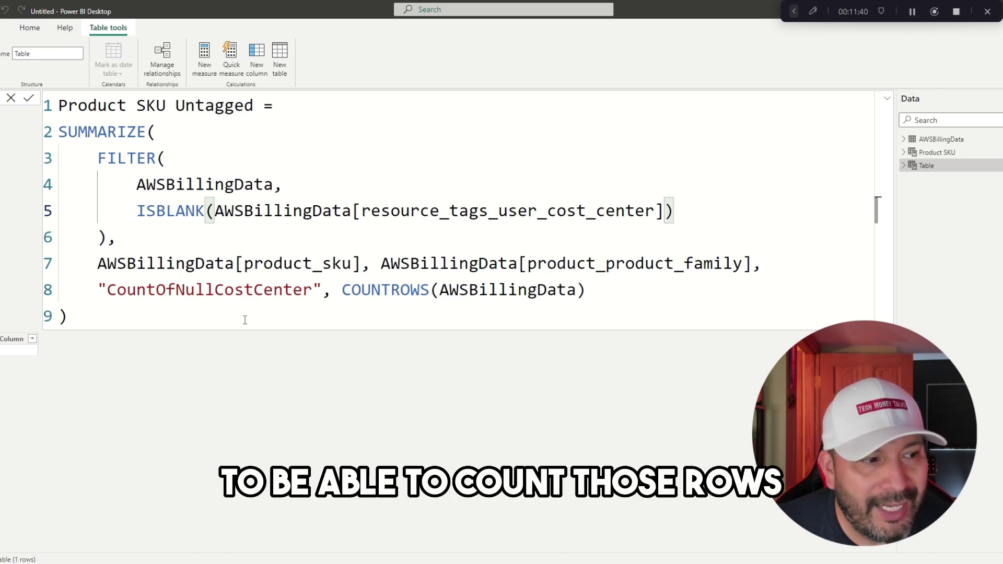
key(Return)
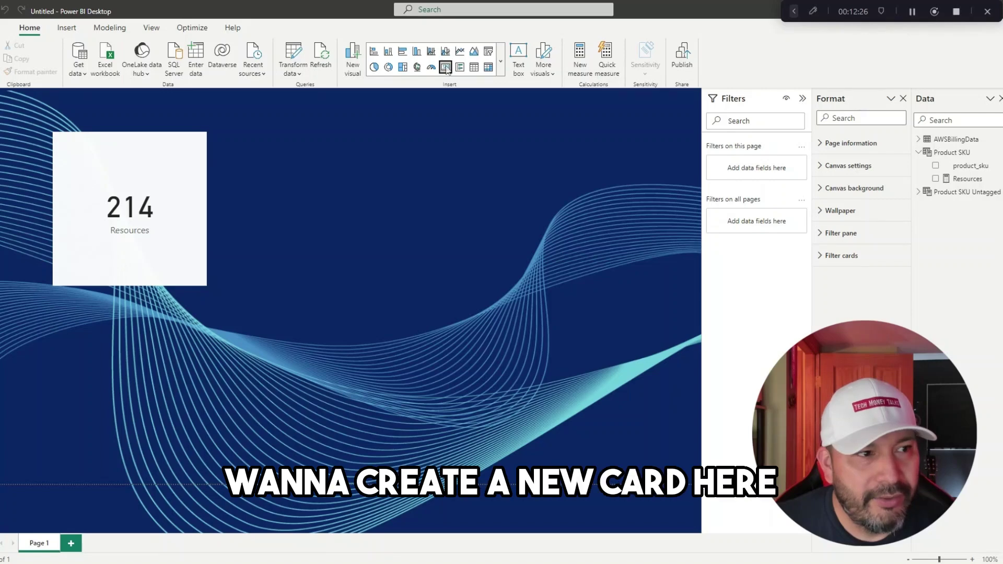
Add an empty card, then create Untagged Resources = COUNTROWS('Product SKU Untagged') in Product SKU Untagged.
click(352, 58)
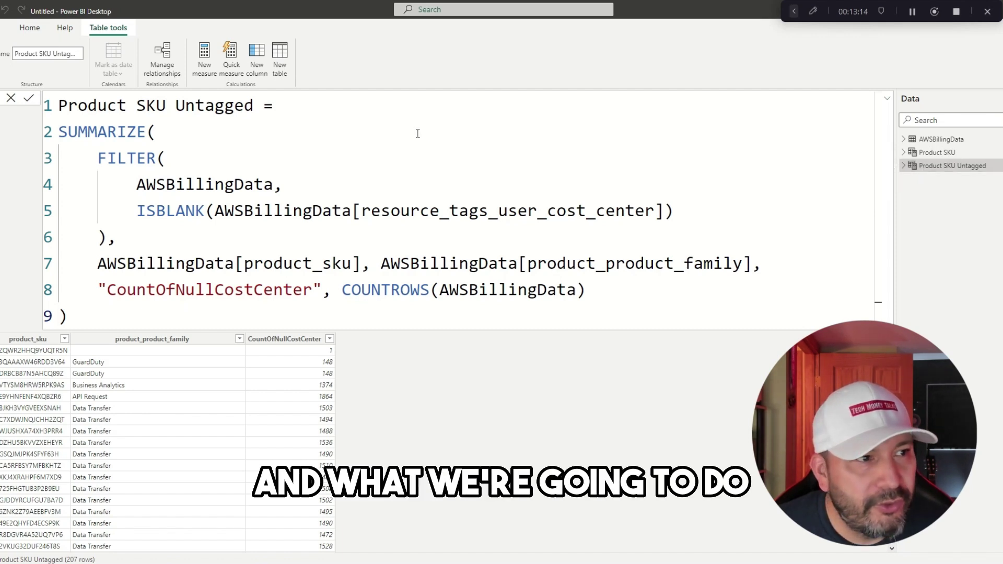
click(207, 56)
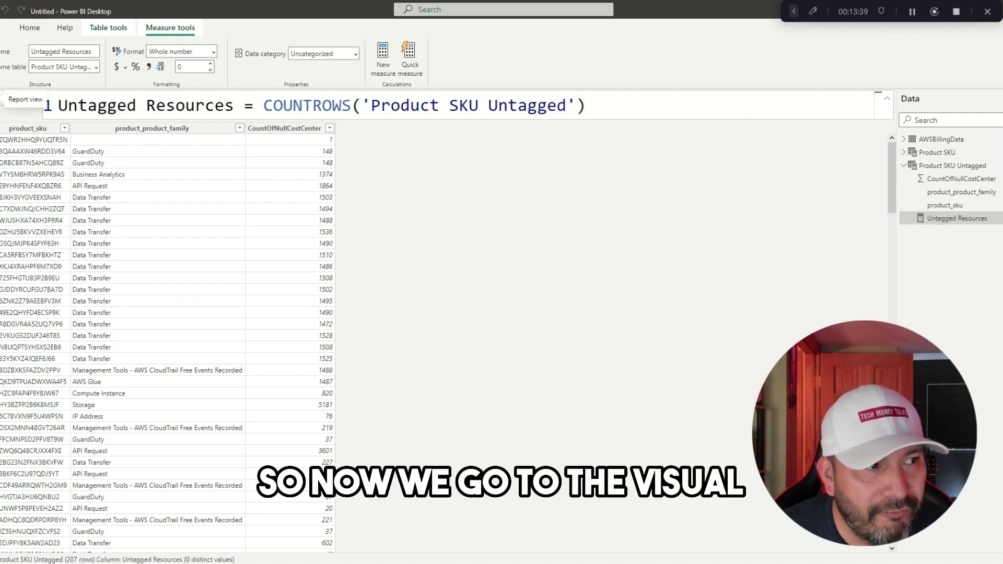
click(4, 97)
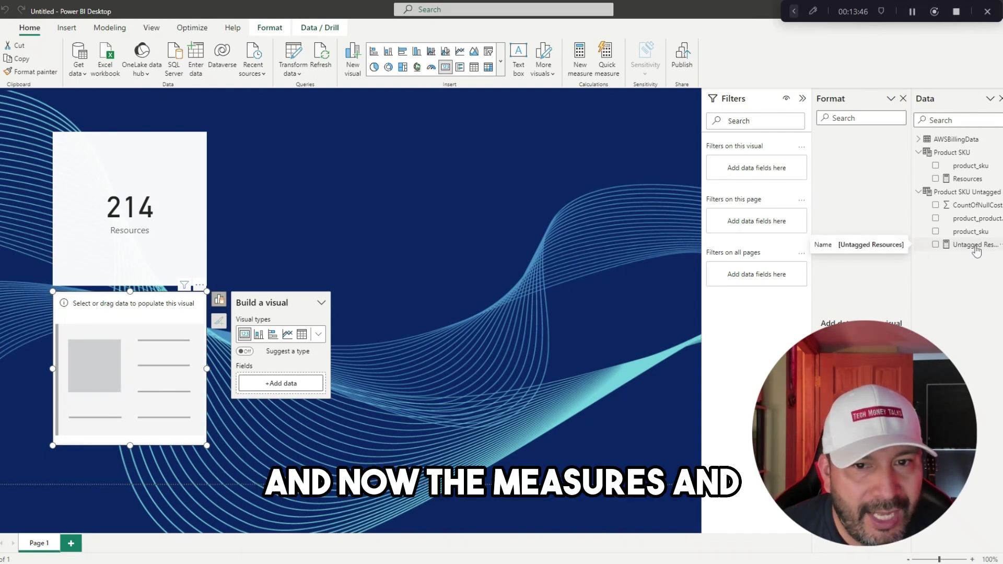
Put Untagged Resources on the empty card and place the 207 card beside the 214 card.
click(975, 245)
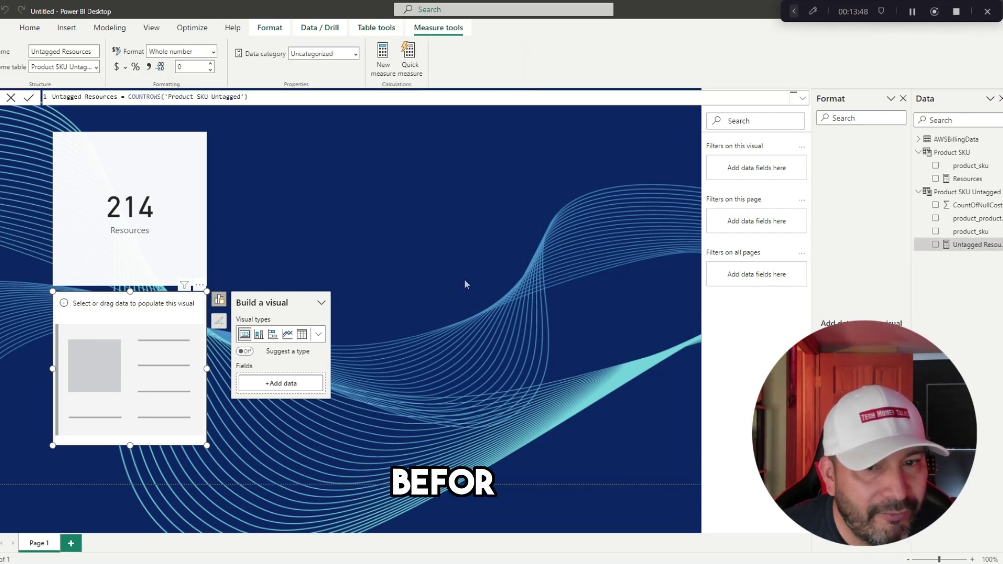
drag(976, 252, 156, 369)
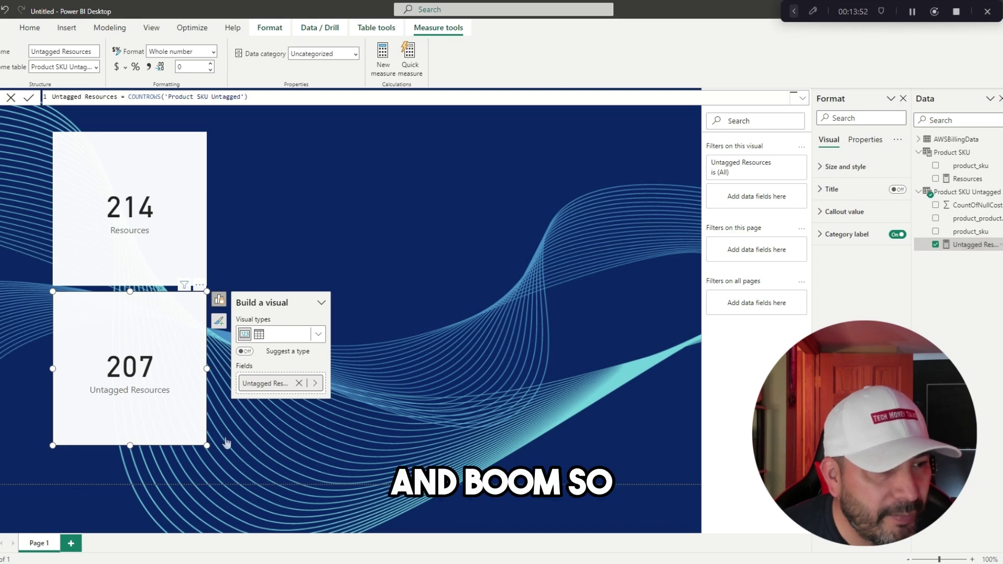
drag(149, 403, 329, 248)
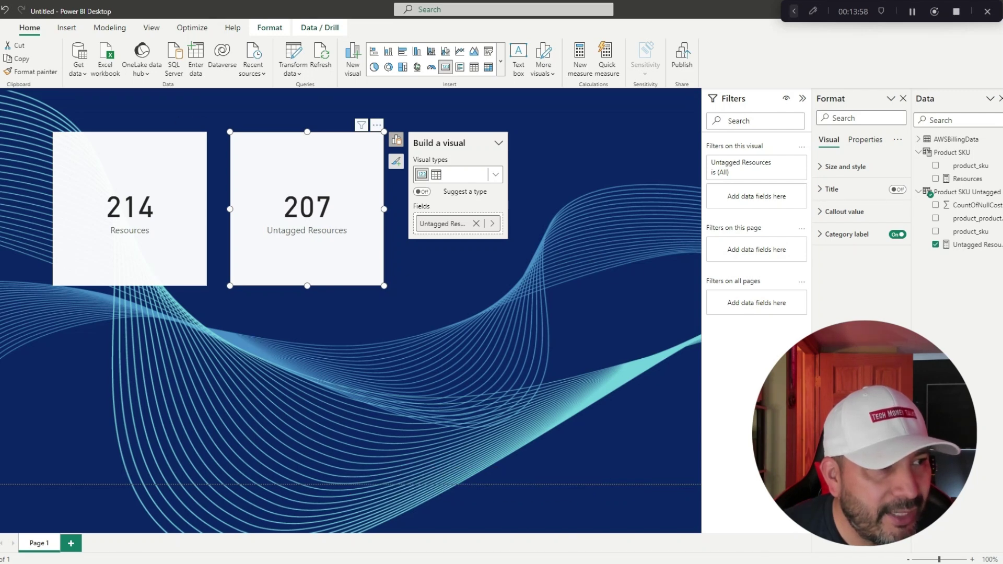
click(3, 144)
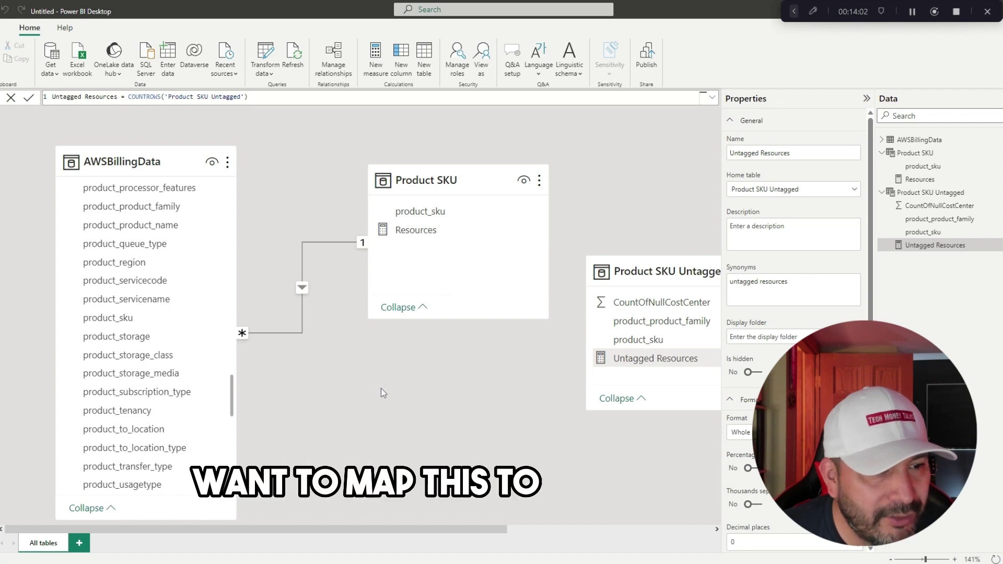
Move Product SKU Untagged below Product SKU and link its product_sku to AWSBillingData's product_sku.
drag(683, 277, 464, 385)
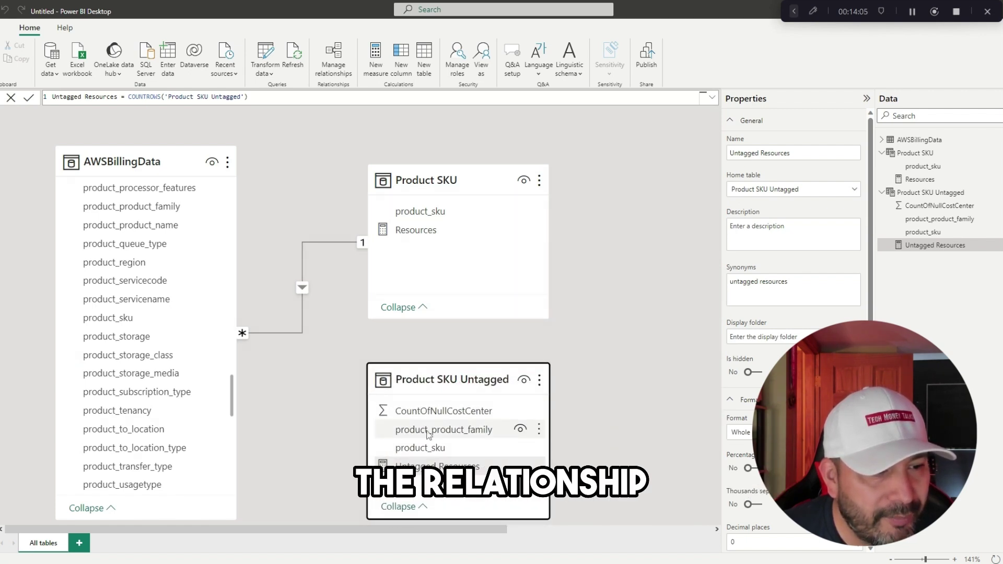
drag(403, 448, 127, 321)
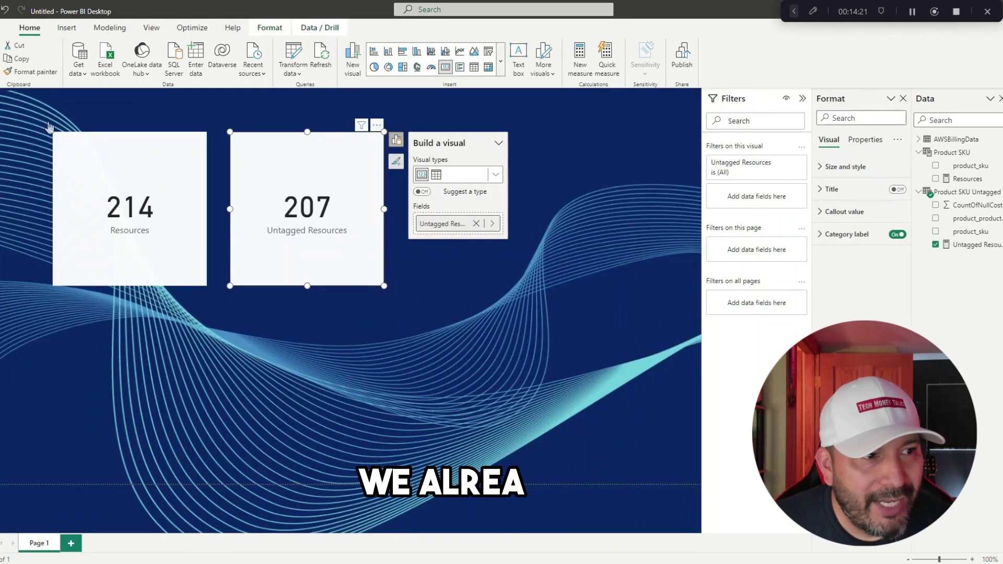
click(11, 102)
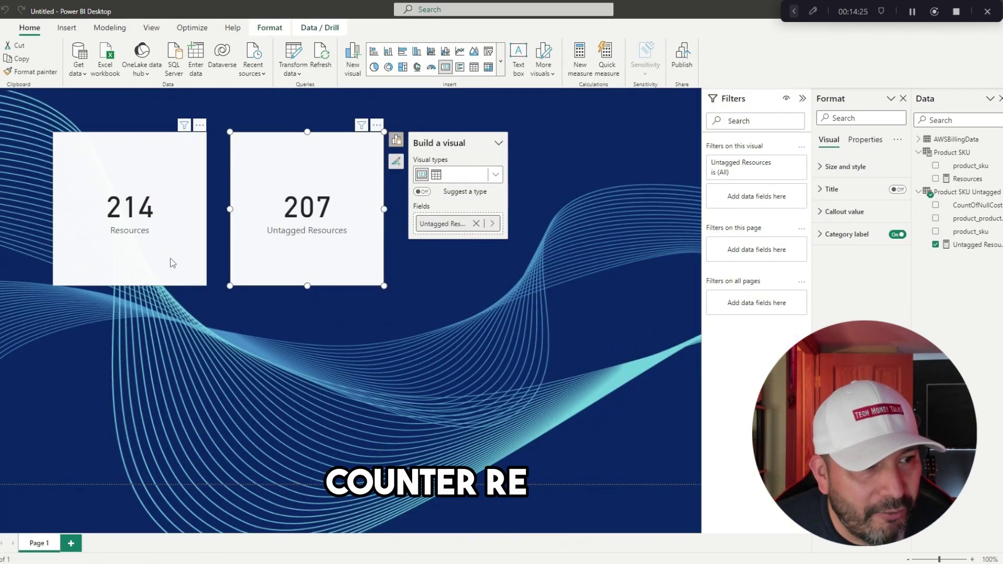
Add a third card and create Tagging Coverage = DIVIDE(Resources - Untagged Resources, Resources) in Product SKU Untagged.
click(487, 267)
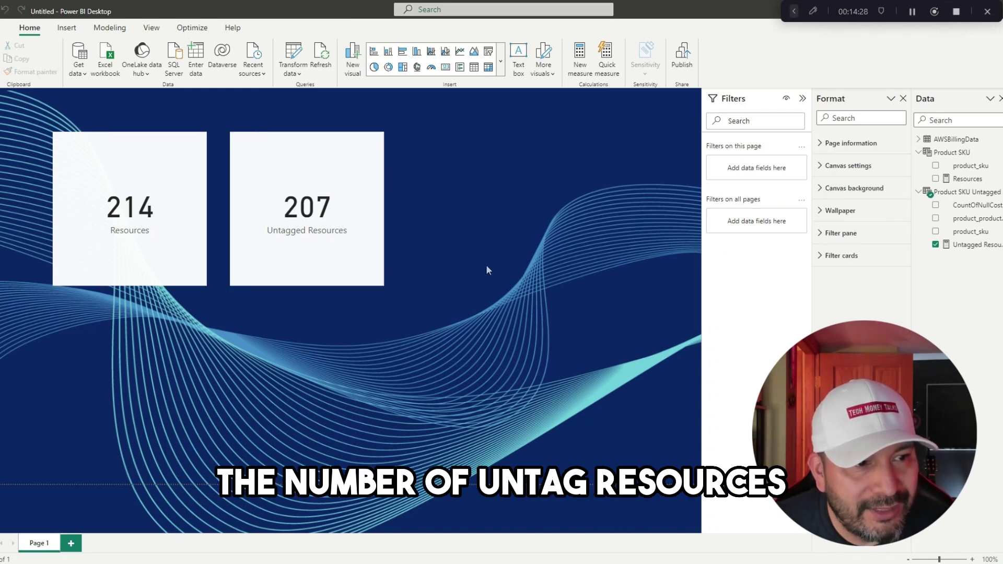
click(445, 67)
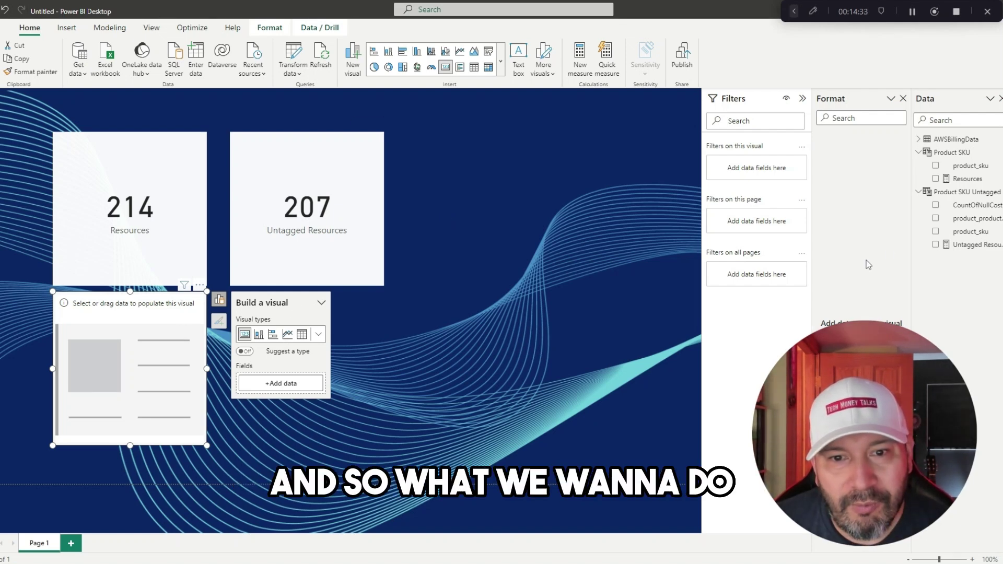
click(15, 121)
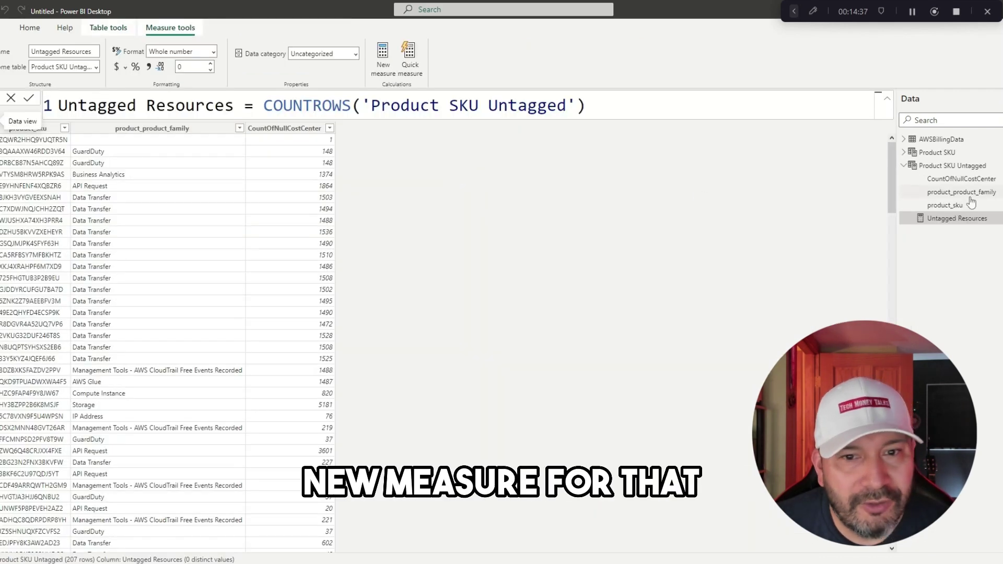
click(953, 166)
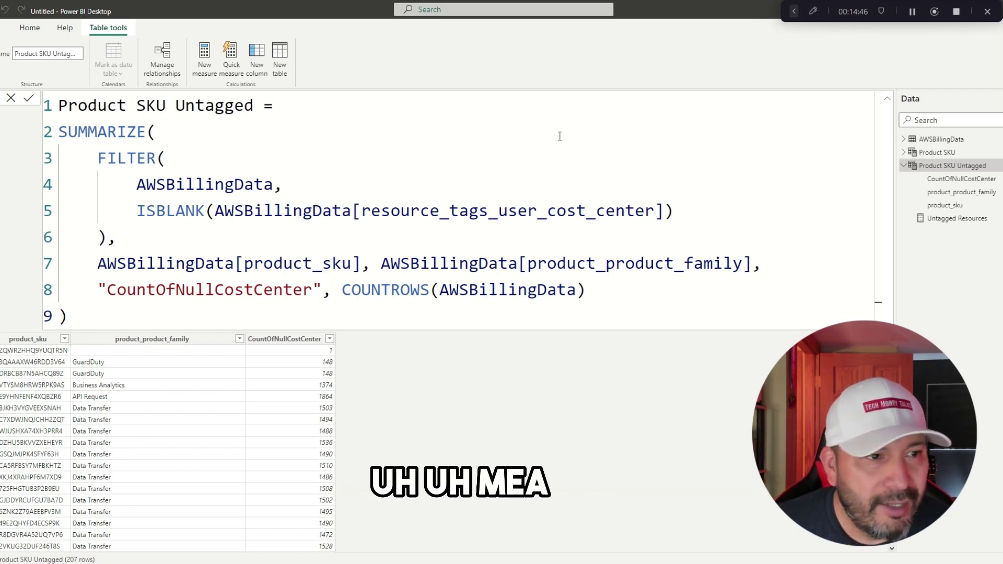
click(204, 55)
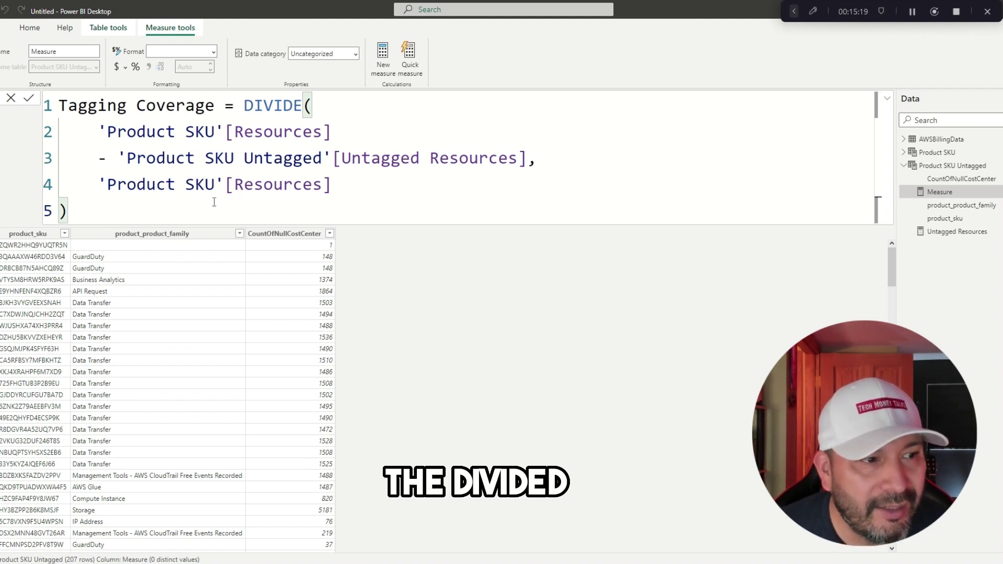
click(558, 309)
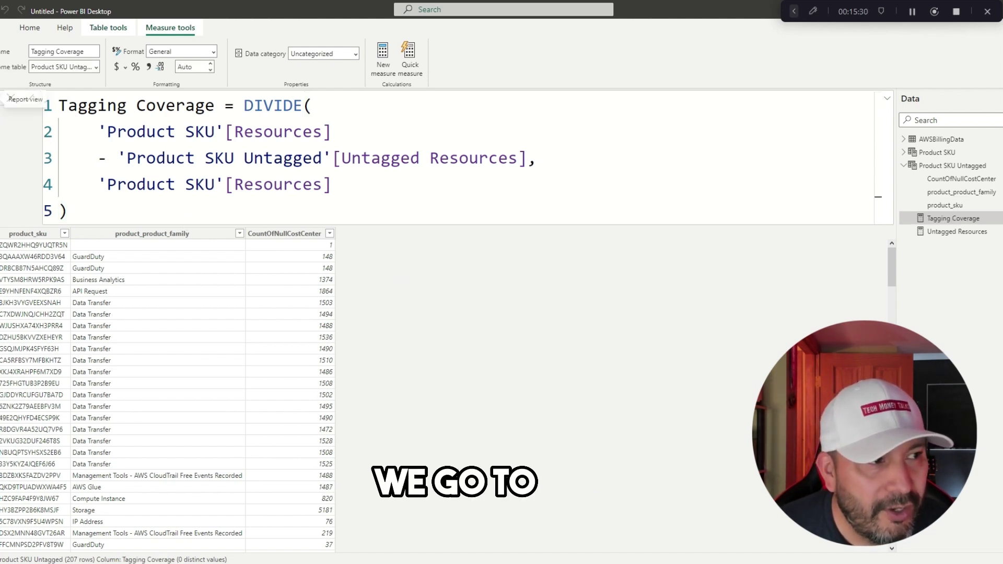
Put Tagging Coverage (0.03) on the empty card and move it beside the 214 and 207 cards.
click(2, 111)
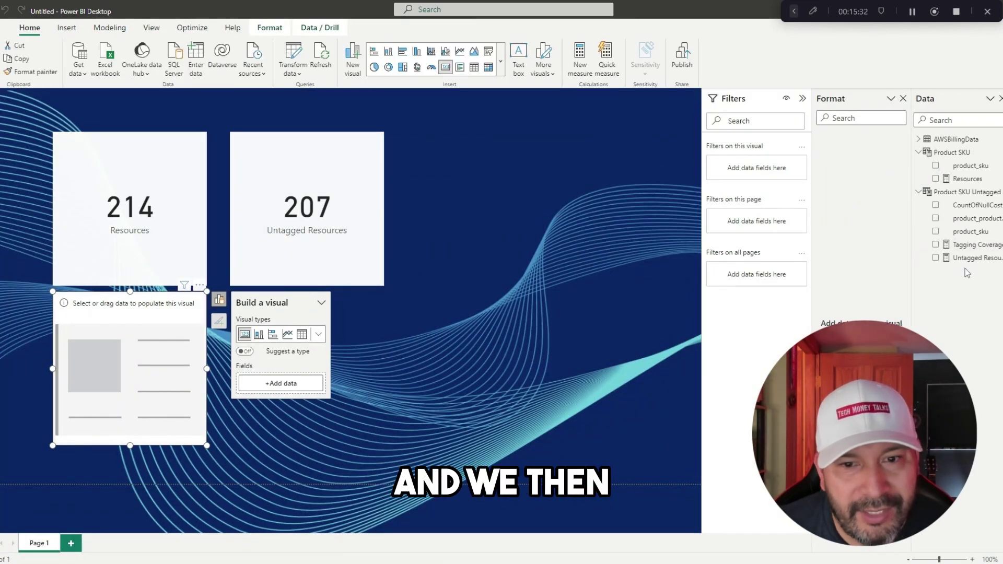
drag(975, 245, 191, 341)
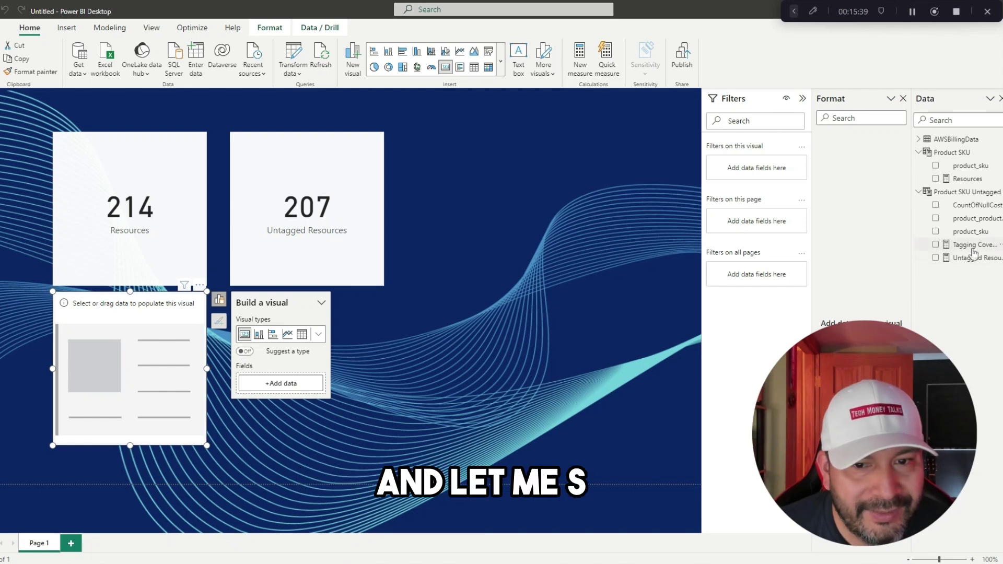
drag(971, 246, 162, 368)
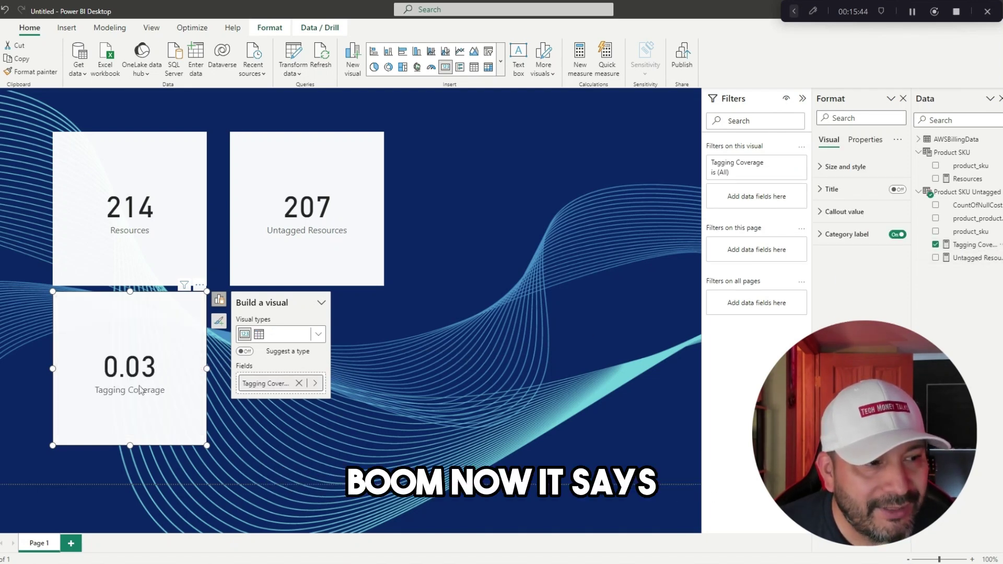
drag(137, 375, 506, 211)
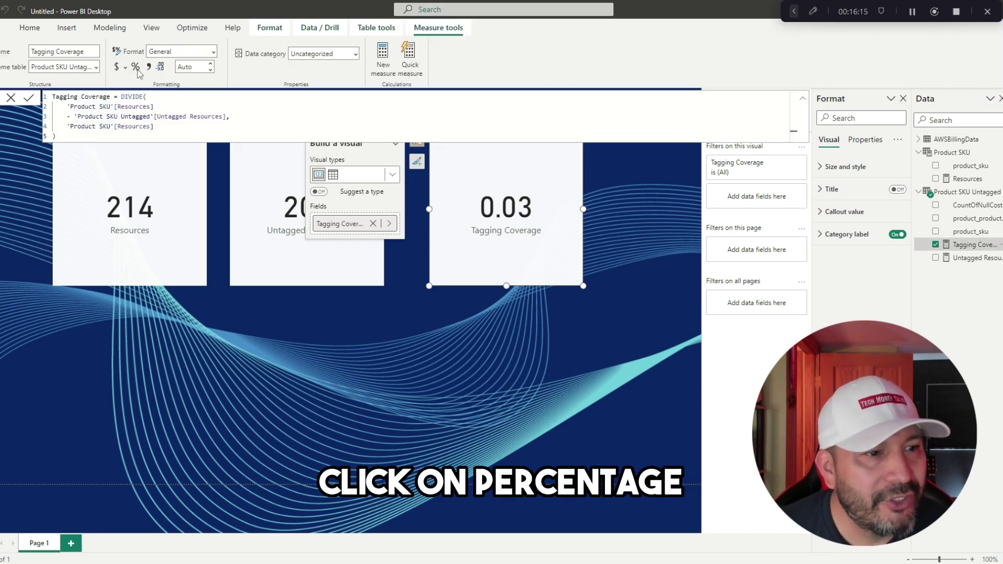
Apply percentage format to the Tagging Coverage measure so its card shows 3.27%.
click(137, 69)
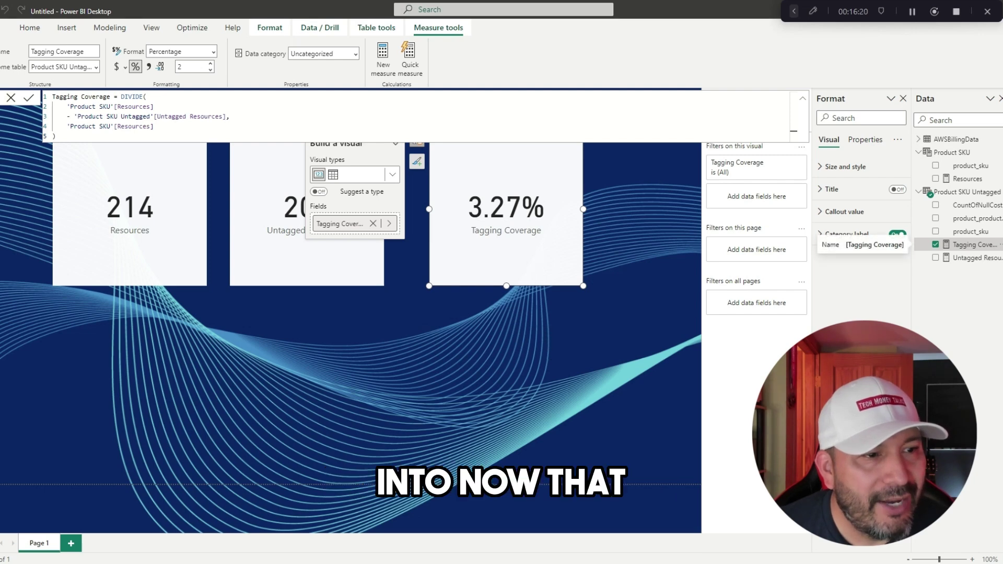
click(548, 352)
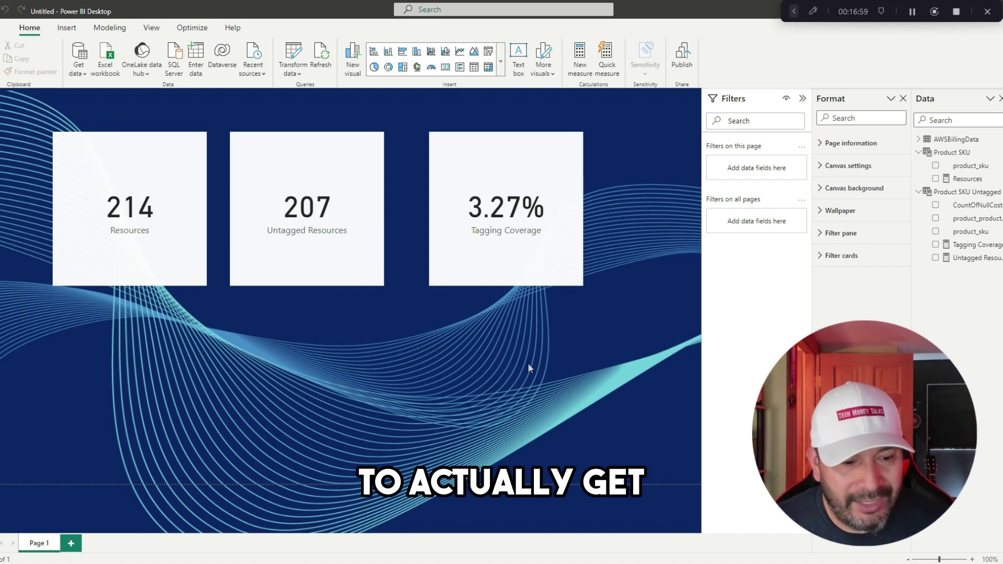
Bring up the finished Tagging Coverage report and view its model diagram with Product SKU Tagged.
mouse_move(539, 562)
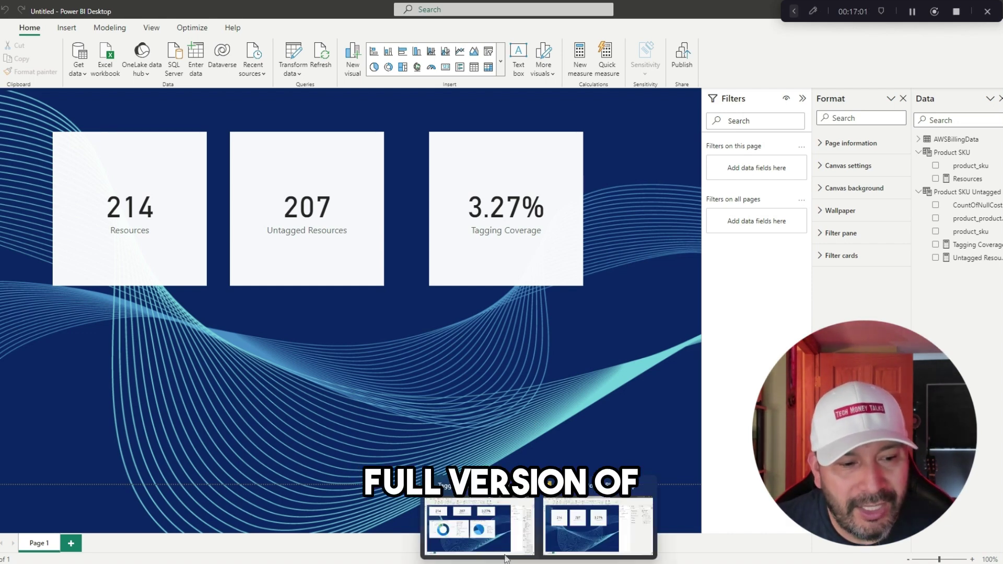
click(487, 536)
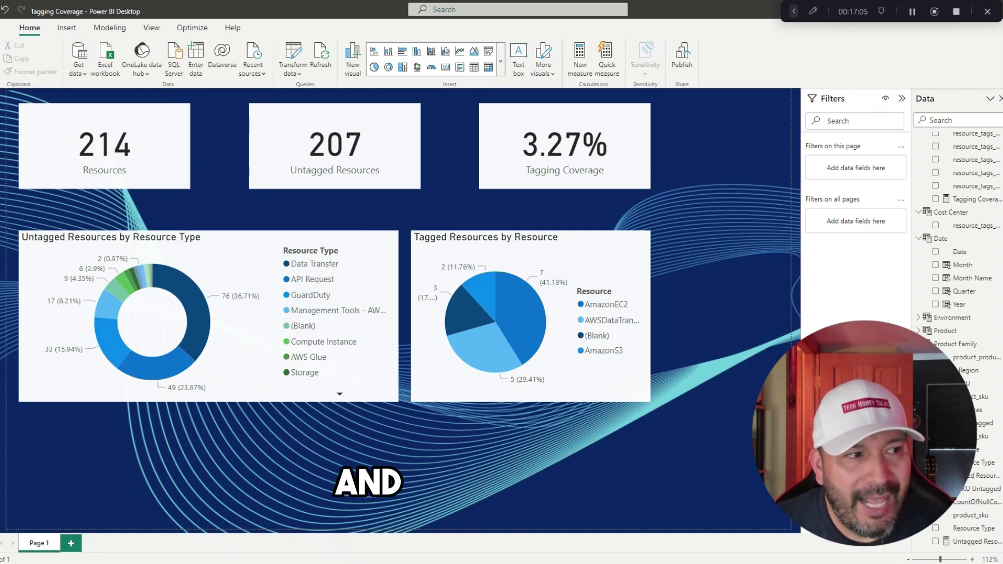
click(6, 141)
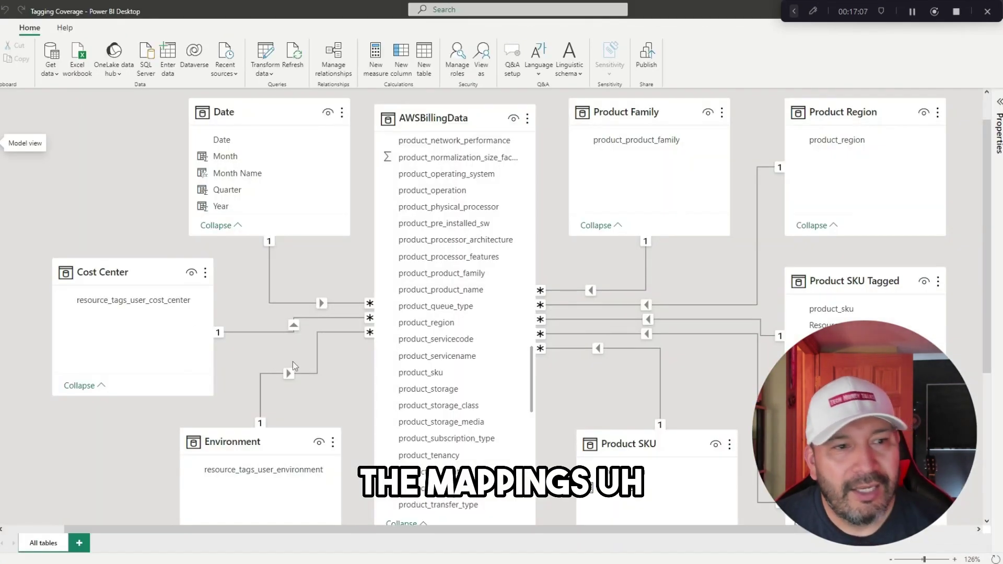